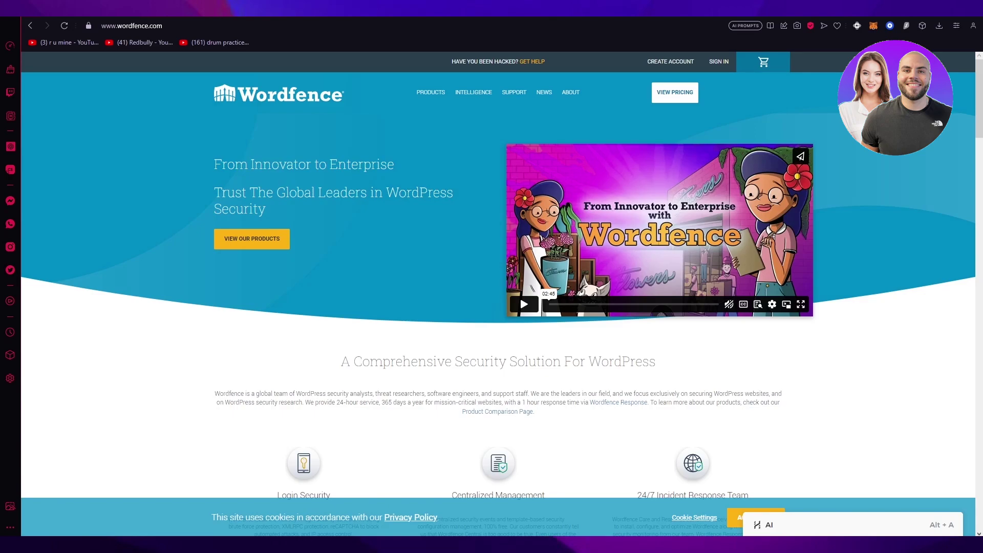
Scroll through the Wordfence homepage's security feature grid and back up.
{"action": "scroll", "coordinate": [826, 217], "scroll_direction": "down", "scroll_amount": 7}
{"action": "scroll", "coordinate": [825, 217], "scroll_direction": "down", "scroll_amount": 9}
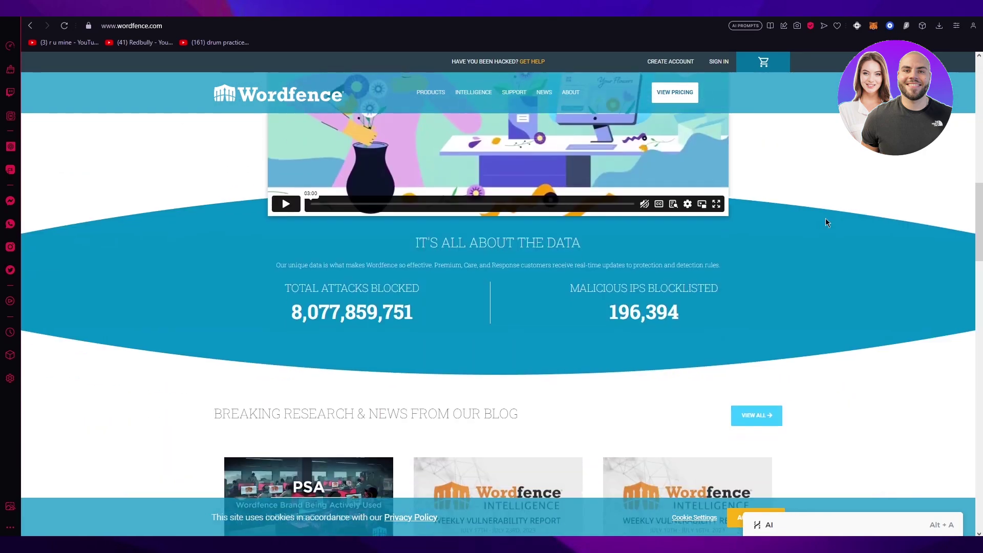
{"action": "scroll", "coordinate": [826, 218], "scroll_direction": "down", "scroll_amount": 8}
{"action": "scroll", "coordinate": [828, 223], "scroll_direction": "down", "scroll_amount": 3}
{"action": "scroll", "coordinate": [828, 222], "scroll_direction": "up", "scroll_amount": 10}
{"action": "scroll", "coordinate": [828, 223], "scroll_direction": "up", "scroll_amount": 10}
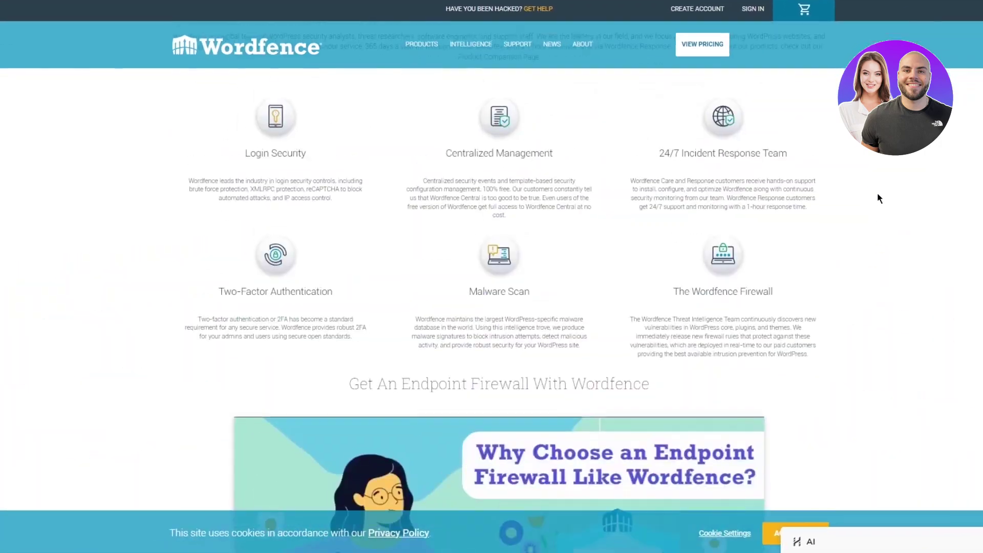
{"action": "scroll", "coordinate": [828, 222], "scroll_direction": "up", "scroll_amount": 6}
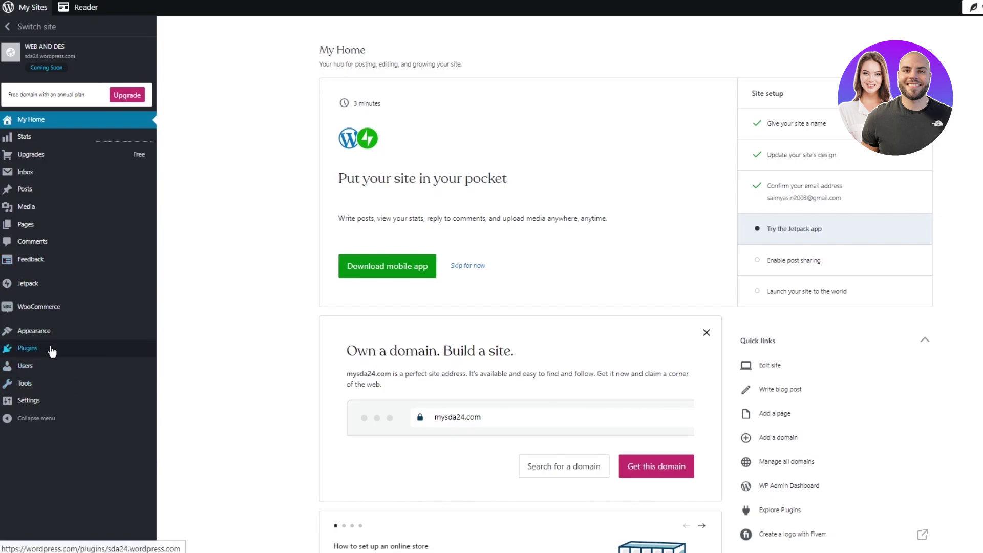
Search the WordPress.com Plugins directory for 'wordfence'.
{"action": "left_click", "coordinate": [82, 359]}
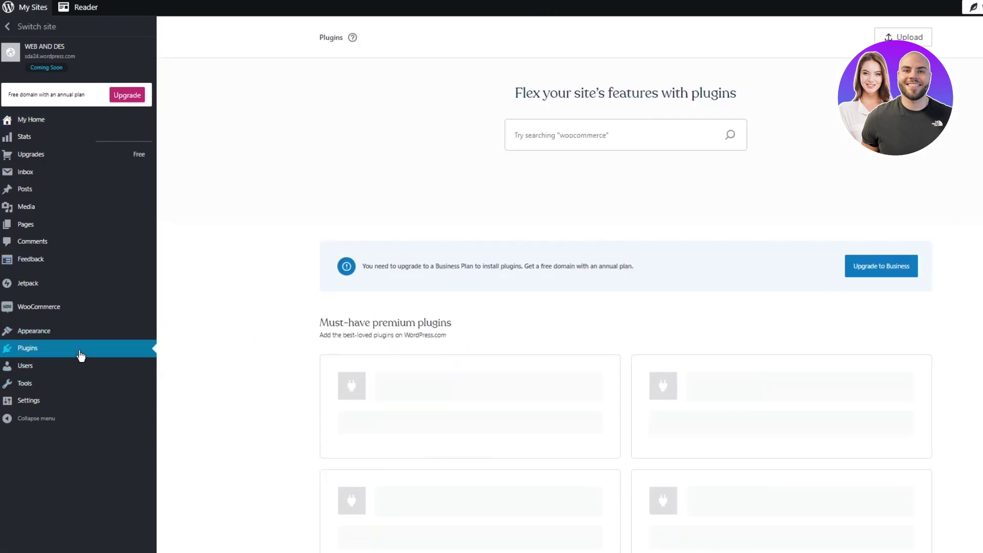
{"action": "left_click", "coordinate": [554, 132]}
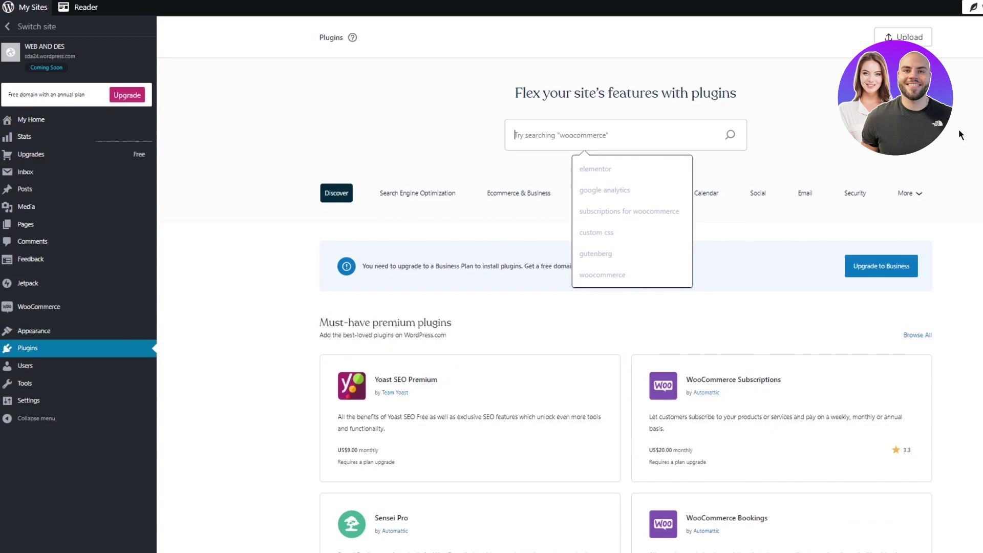
{"action": "type", "text": "wordfen"}
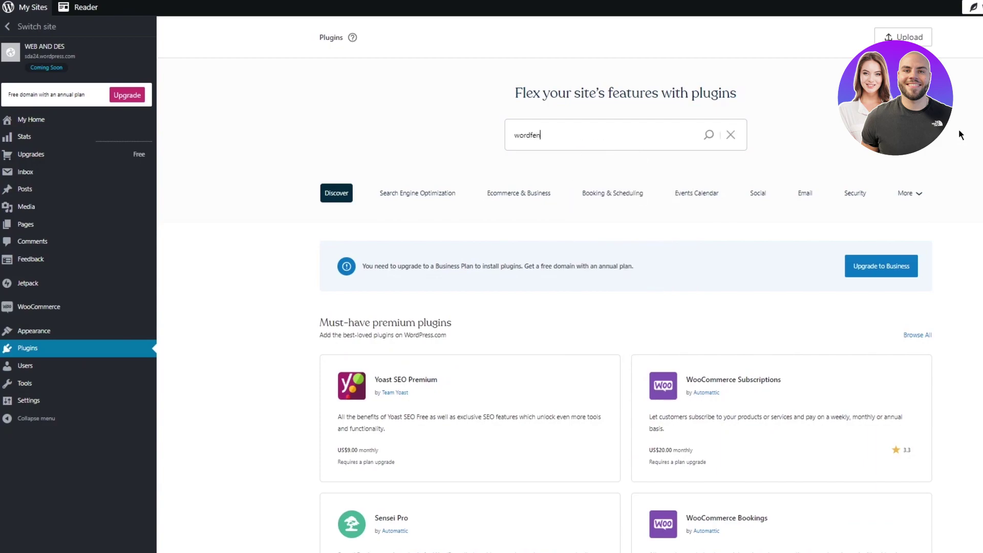
{"action": "type", "text": "ce"}
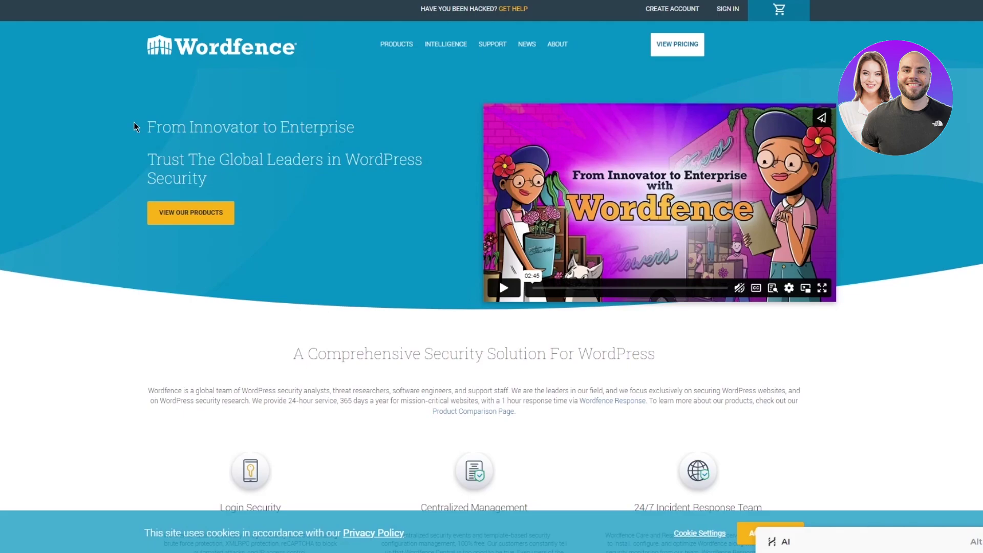
Highlight the hero headline and the 'Trust The Global Leaders' text, then deselect.
{"action": "left_click_drag", "start_coordinate": [136, 127], "coordinate": [371, 128]}
{"action": "left_click", "coordinate": [381, 128]}
{"action": "left_click_drag", "start_coordinate": [147, 165], "coordinate": [309, 206]}
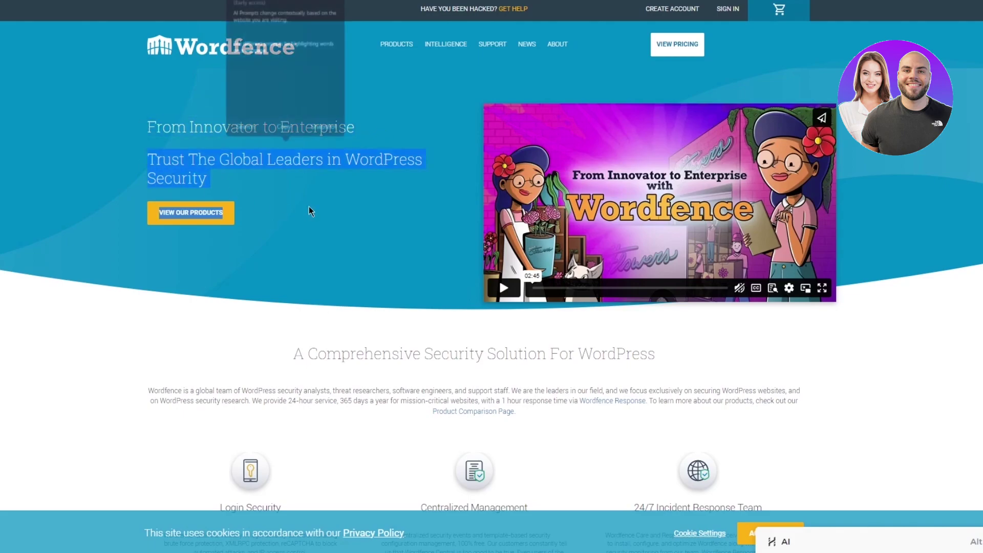
{"action": "left_click", "coordinate": [309, 203]}
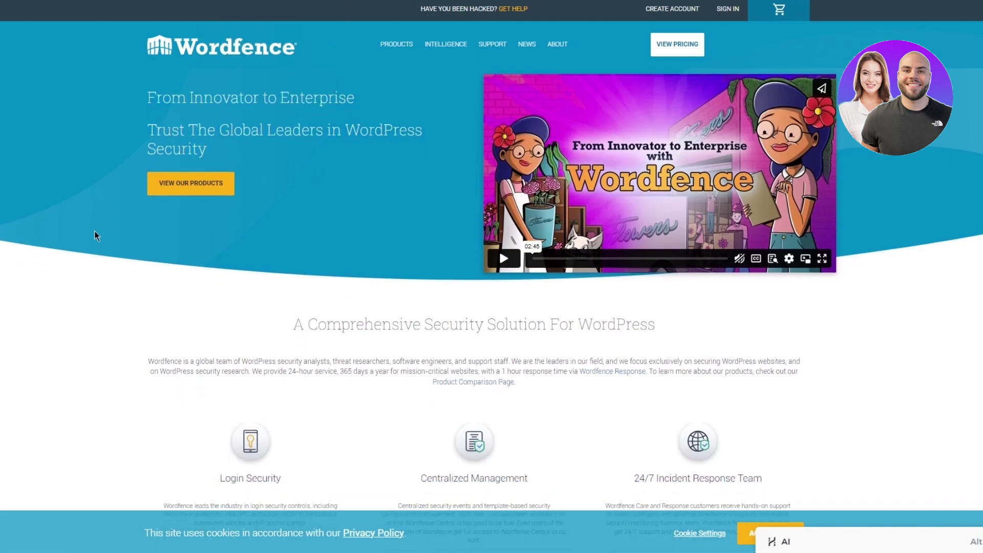
Scroll to the comprehensive security solution section, highlighting its heading, down to the feature grid.
{"action": "scroll", "coordinate": [94, 232], "scroll_direction": "down", "scroll_amount": 3}
{"action": "left_click_drag", "start_coordinate": [587, 158], "coordinate": [699, 187]}
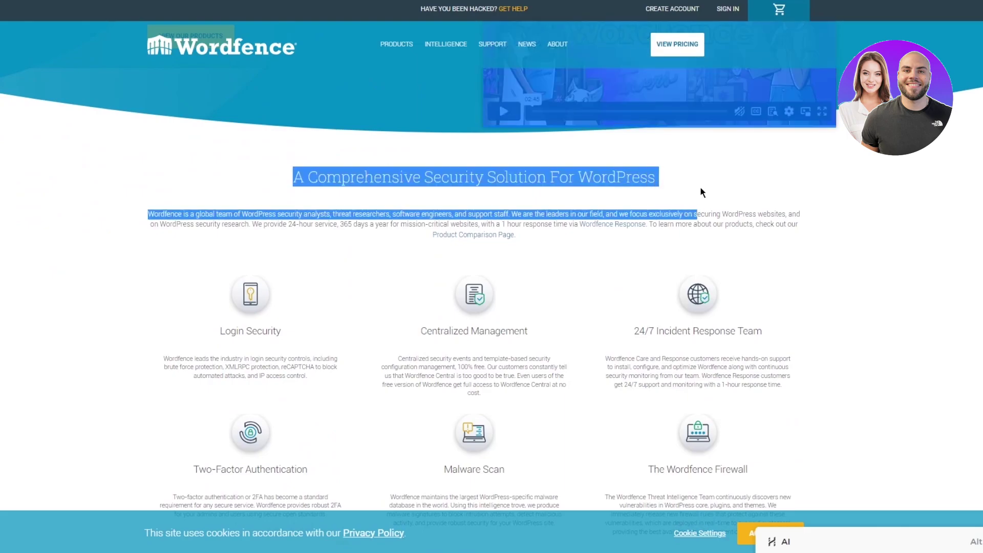
{"action": "left_click", "coordinate": [700, 187]}
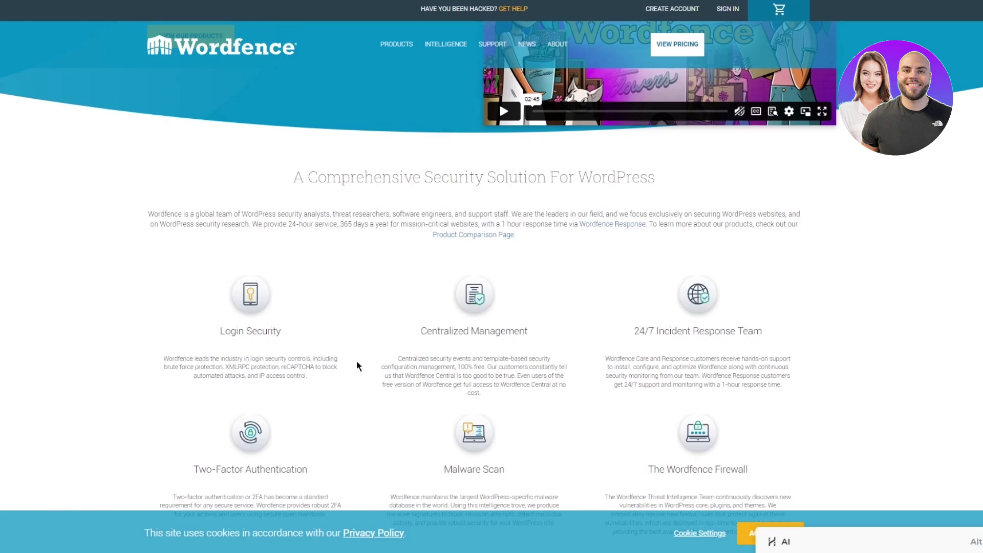
{"action": "scroll", "coordinate": [109, 316], "scroll_direction": "down", "scroll_amount": 3}
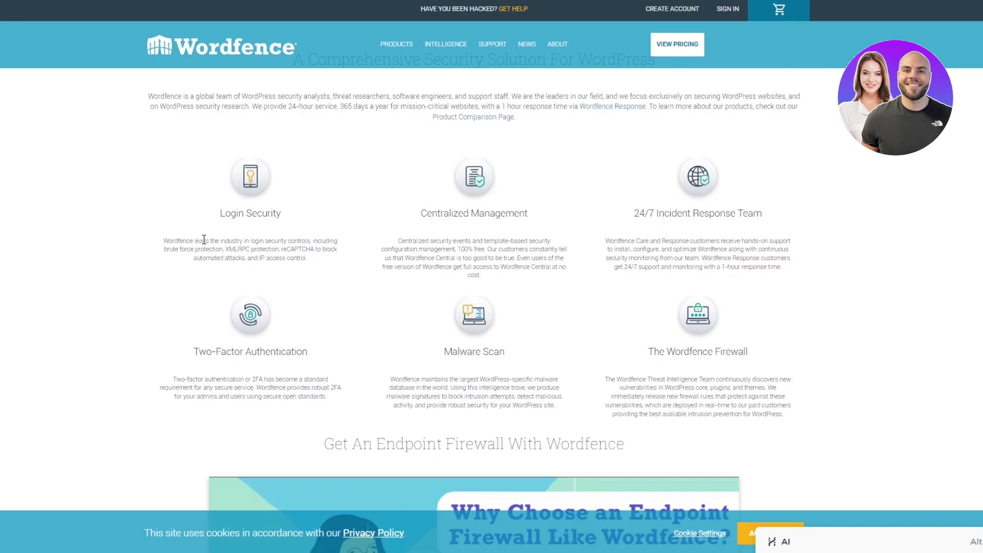
{"action": "left_click_drag", "start_coordinate": [417, 210], "coordinate": [603, 219]}
{"action": "left_click", "coordinate": [602, 217]}
Scroll to the attack statistics and highlight the total attacks blocked and malicious IPs blocklisted figures.
{"action": "scroll", "coordinate": [589, 315], "scroll_direction": "down", "scroll_amount": 5}
{"action": "scroll", "coordinate": [692, 307], "scroll_direction": "down", "scroll_amount": 8}
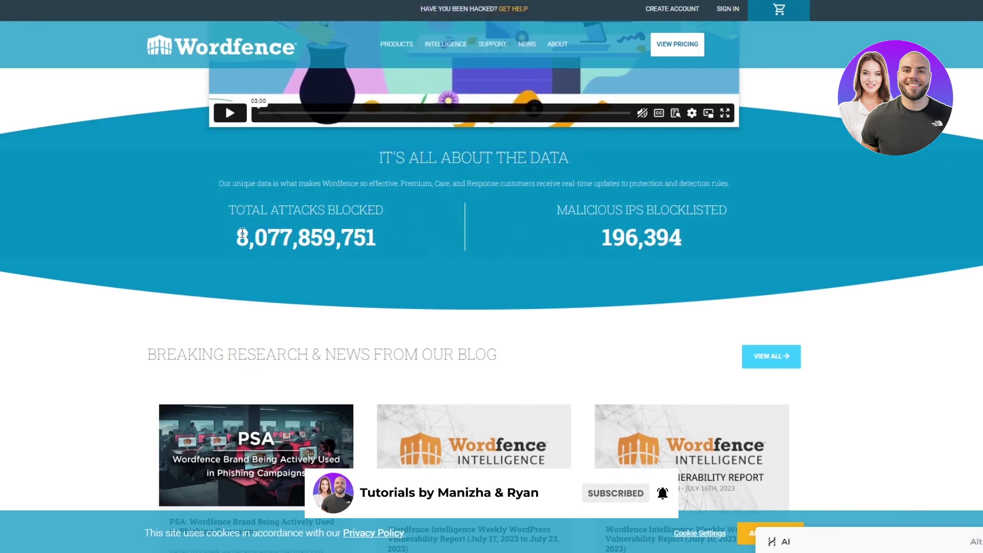
{"action": "left_click_drag", "start_coordinate": [230, 246], "coordinate": [381, 245]}
{"action": "left_click", "coordinate": [426, 268]}
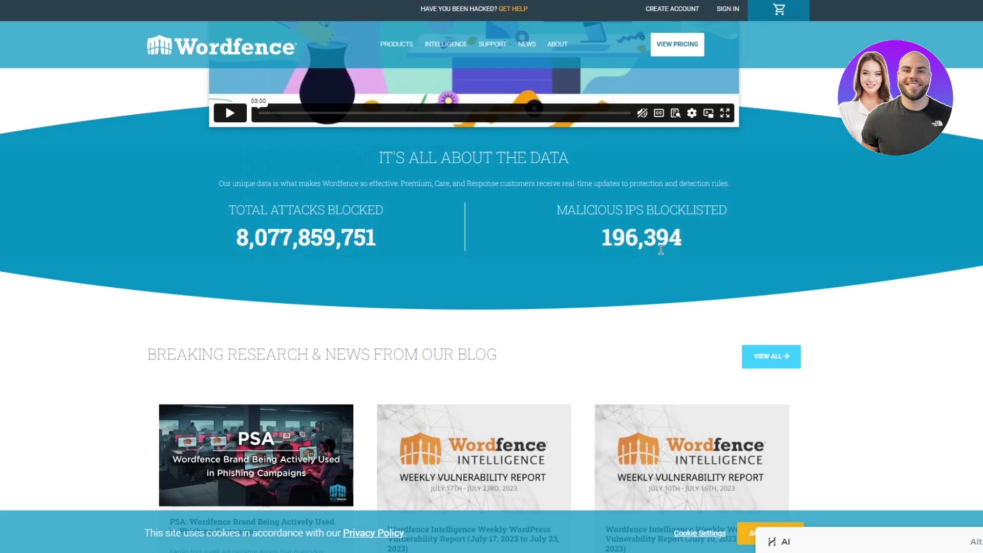
{"action": "left_click_drag", "start_coordinate": [557, 214], "coordinate": [783, 241]}
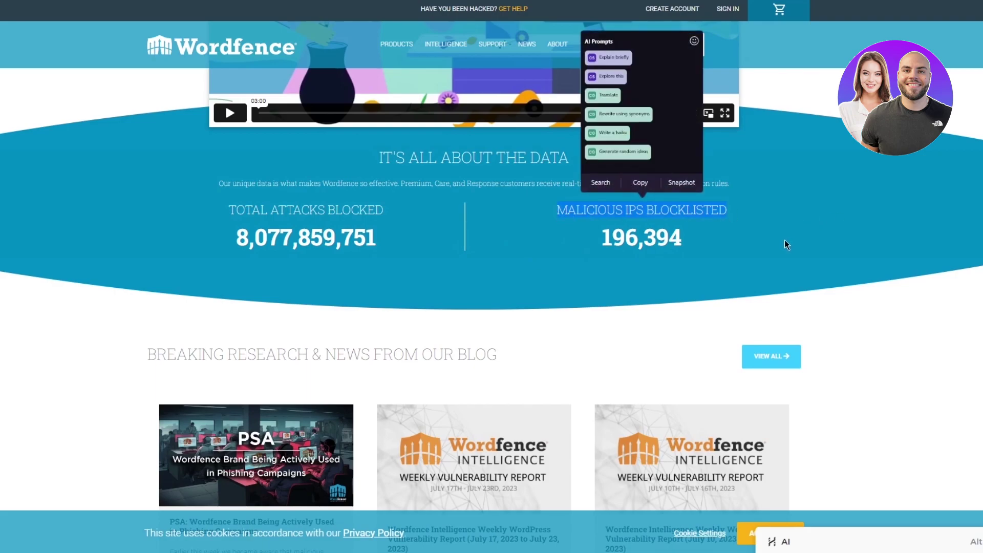
{"action": "left_click", "coordinate": [784, 241]}
Scroll through the blog and press coverage cards and back to the top.
{"action": "scroll", "coordinate": [631, 256], "scroll_direction": "down", "scroll_amount": 3}
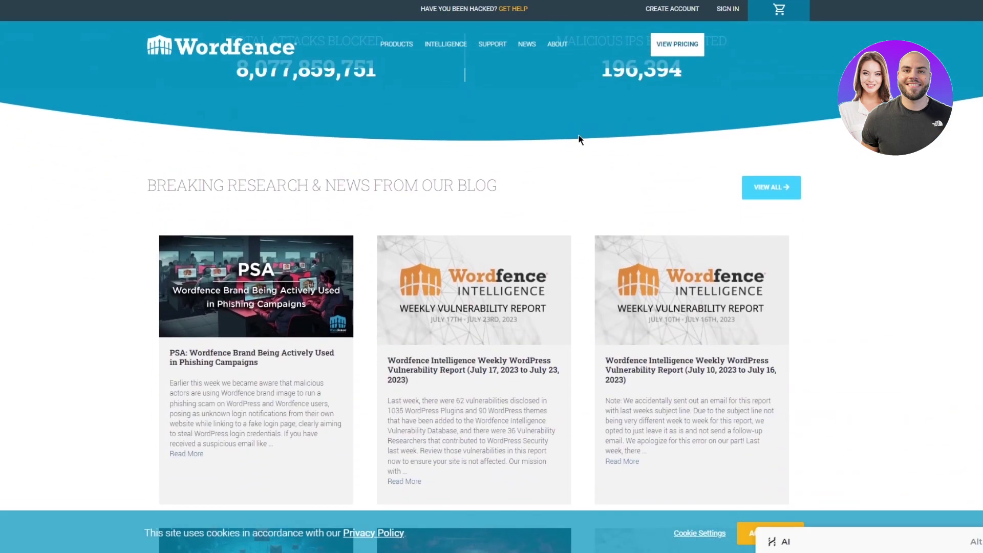
{"action": "scroll", "coordinate": [686, 197], "scroll_direction": "up", "scroll_amount": 2}
{"action": "scroll", "coordinate": [556, 222], "scroll_direction": "down", "scroll_amount": 6}
{"action": "scroll", "coordinate": [154, 228], "scroll_direction": "up", "scroll_amount": 3}
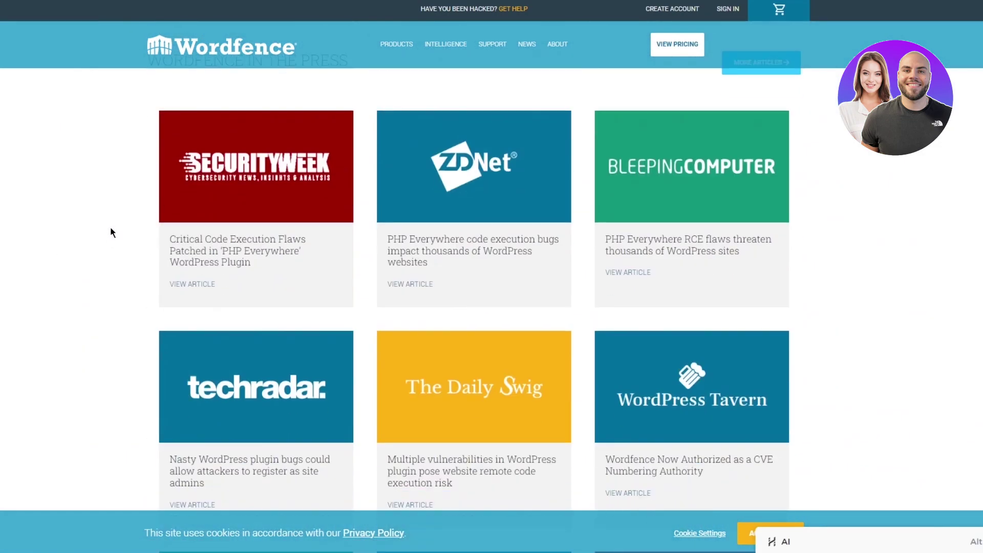
{"action": "scroll", "coordinate": [123, 220], "scroll_direction": "down", "scroll_amount": 3}
{"action": "scroll", "coordinate": [139, 210], "scroll_direction": "up", "scroll_amount": 15}
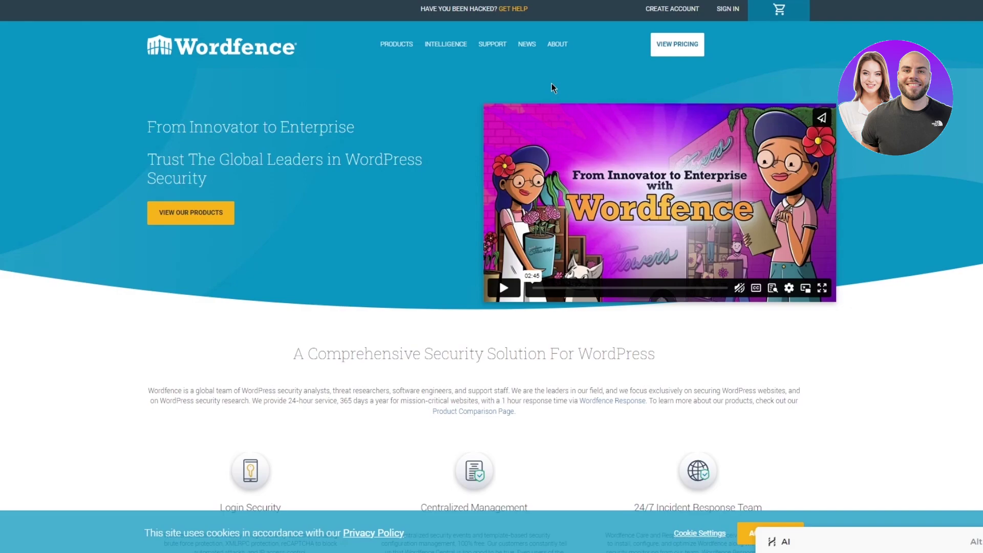
Open the Wordfence Free download options and highlight the Option 2 zip upload instructions.
{"action": "scroll", "coordinate": [106, 325], "scroll_direction": "down", "scroll_amount": 2}
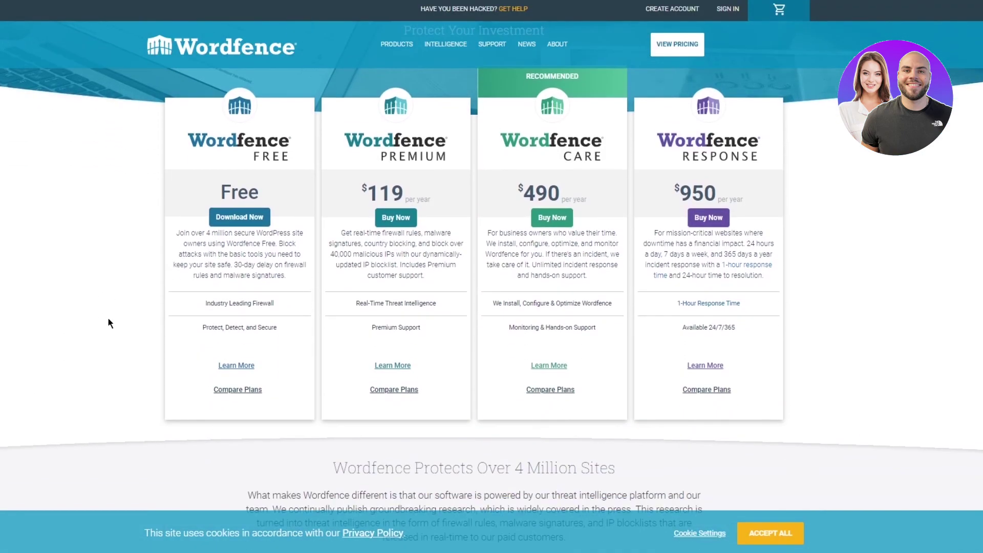
{"action": "scroll", "coordinate": [174, 302], "scroll_direction": "up", "scroll_amount": 2}
{"action": "scroll", "coordinate": [244, 281], "scroll_direction": "down", "scroll_amount": 1}
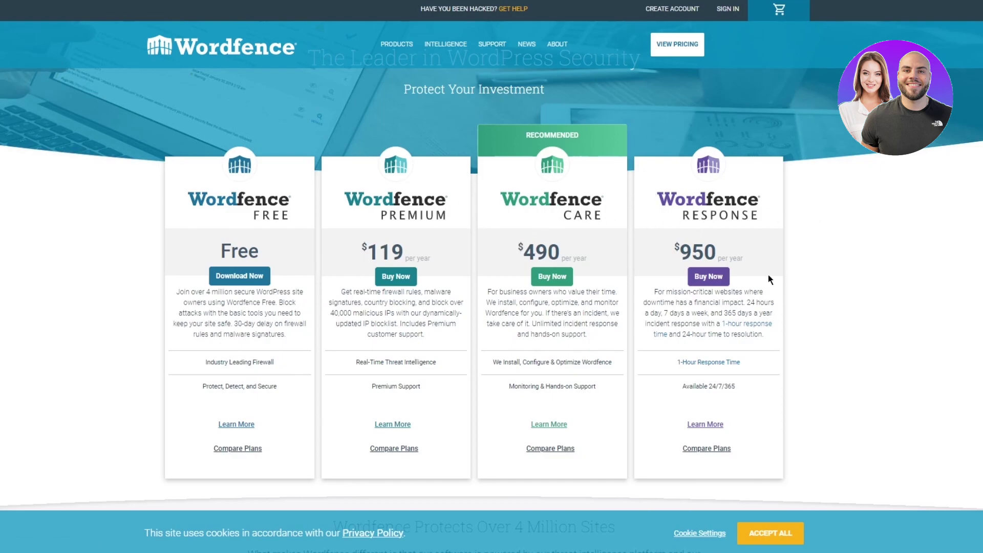
{"action": "left_click", "coordinate": [245, 279]}
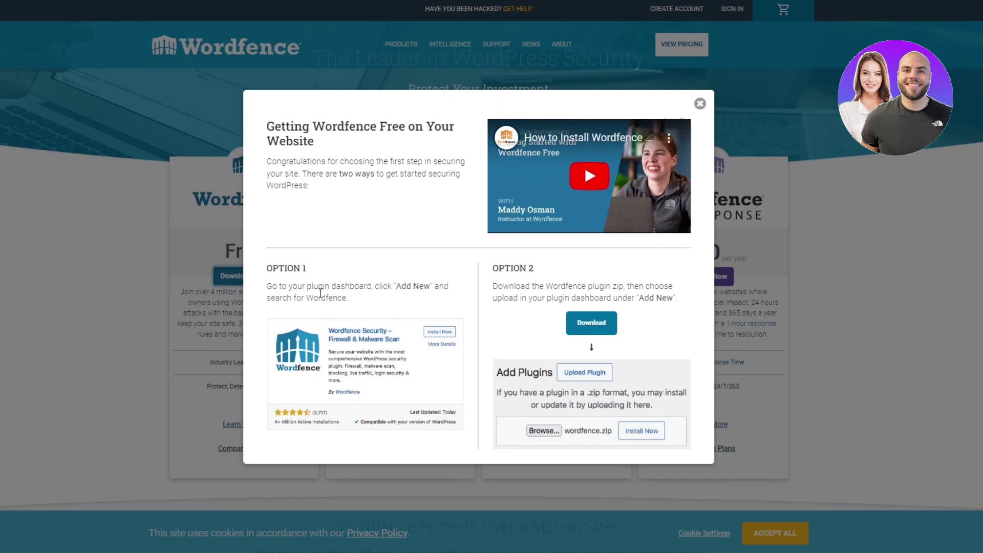
{"action": "left_click_drag", "start_coordinate": [494, 286], "coordinate": [694, 302]}
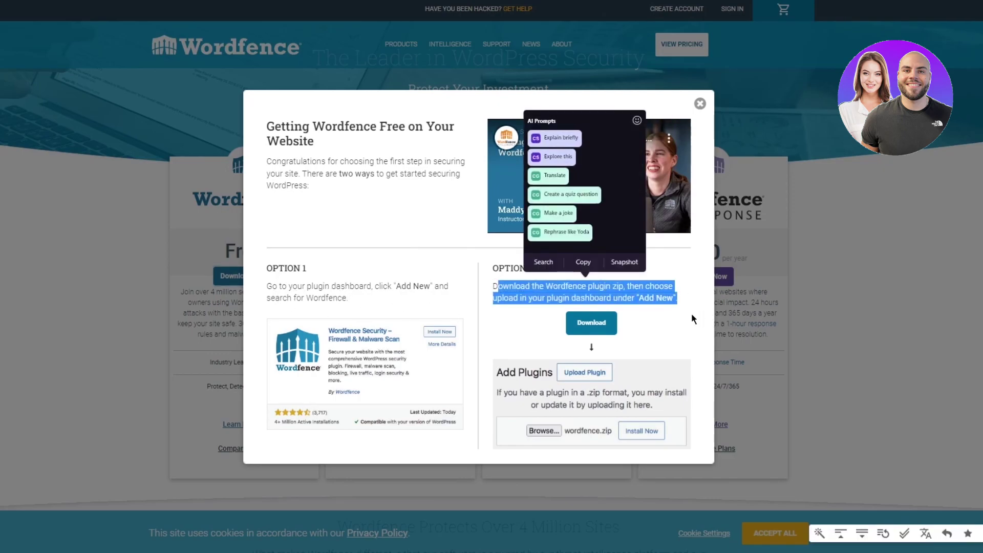
{"action": "left_click", "coordinate": [679, 318]}
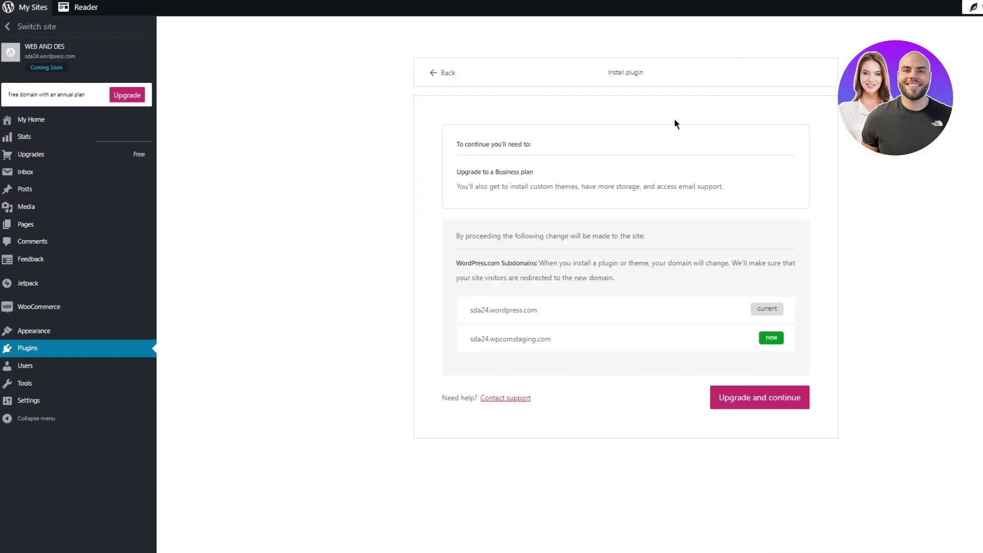
Highlight the 'Upgrade to a Business plan' requirement on WordPress.com's install-plugin screen.
{"action": "left_click_drag", "start_coordinate": [462, 141], "coordinate": [619, 186]}
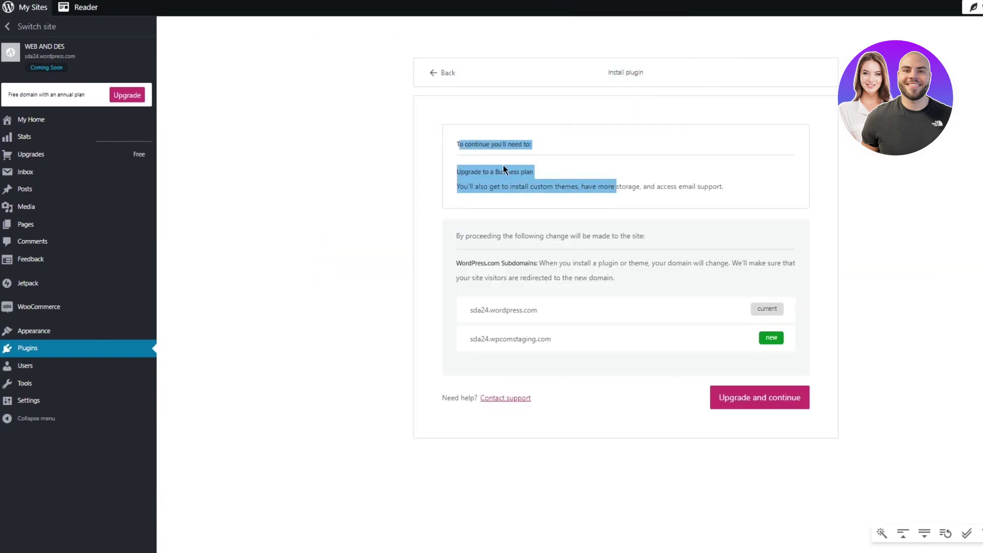
{"action": "left_click", "coordinate": [472, 170]}
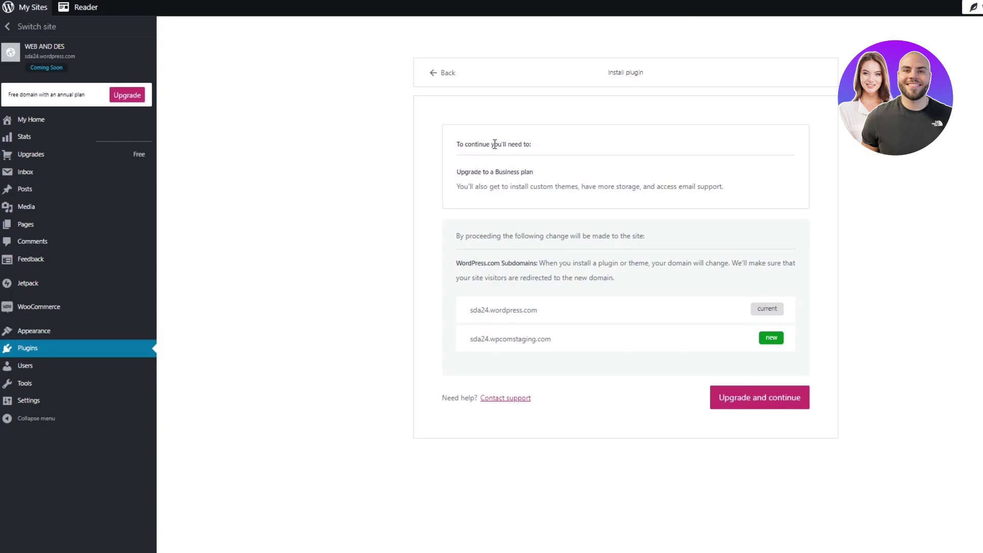
{"action": "left_click_drag", "start_coordinate": [475, 175], "coordinate": [591, 190]}
{"action": "left_click", "coordinate": [773, 197]}
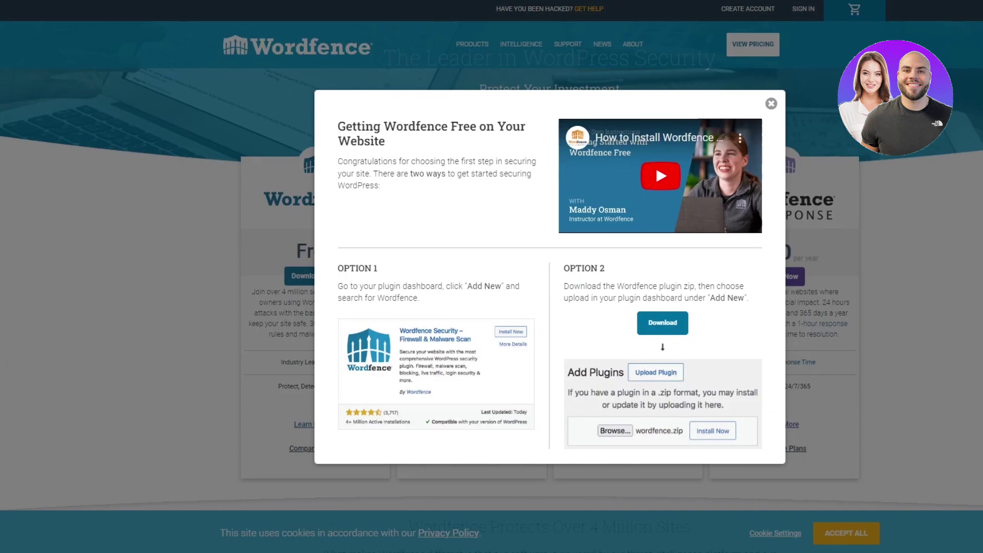
Close the Wordfence Free install modal and open the products overview page.
{"action": "left_click", "coordinate": [699, 103]}
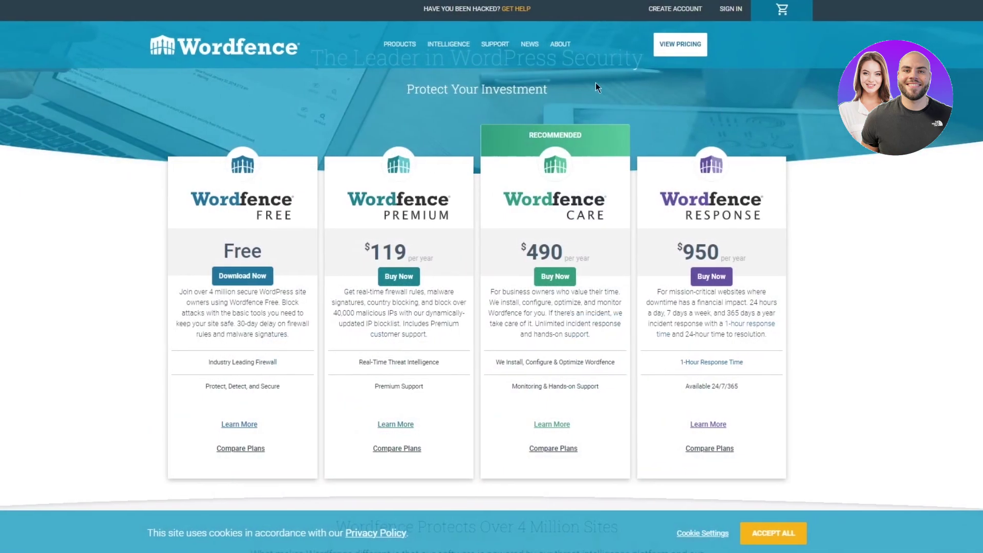
{"action": "mouse_move", "coordinate": [472, 44]}
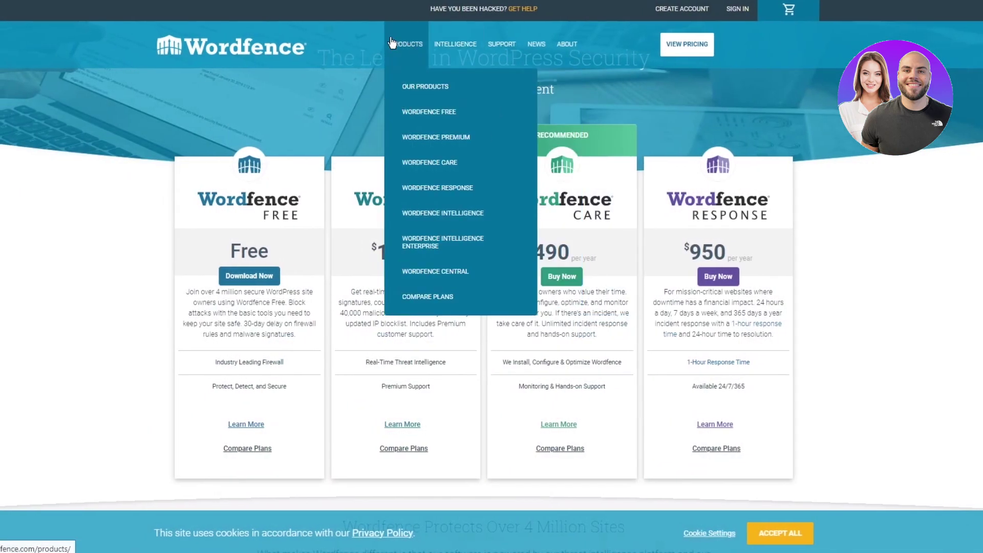
{"action": "left_click", "coordinate": [391, 43]}
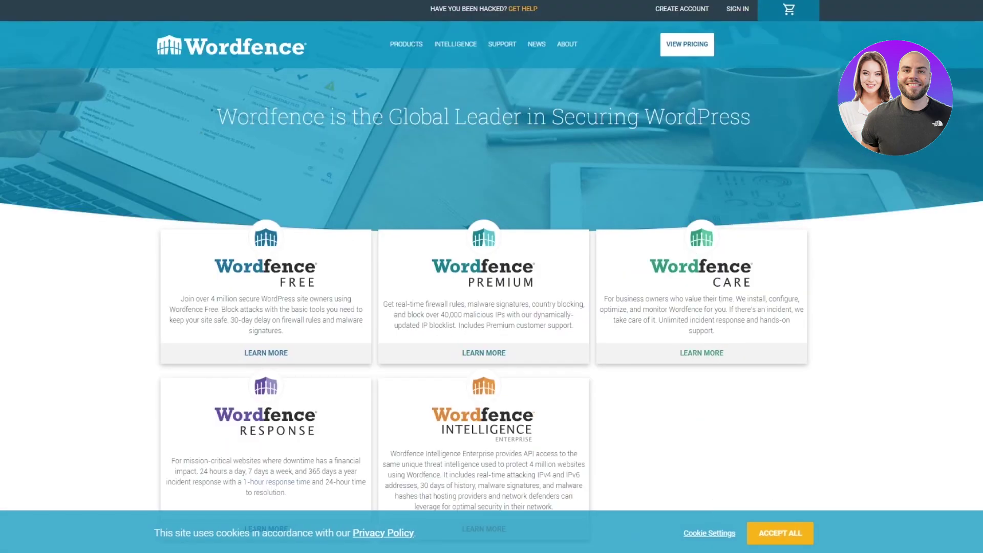
Open the Wordfence Free product page via LEARN MORE and highlight its intro text.
{"action": "left_click", "coordinate": [271, 353]}
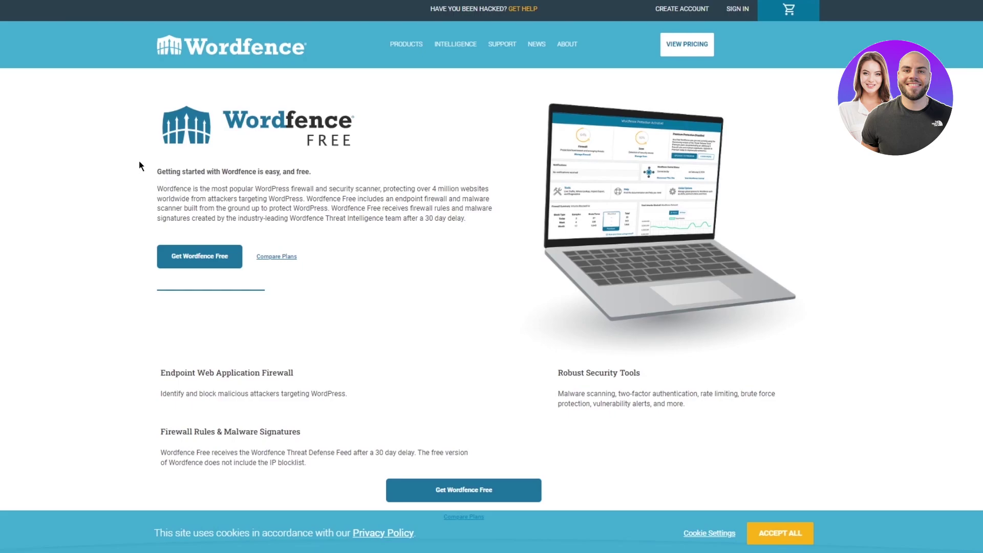
{"action": "mouse_move", "coordinate": [139, 161]}
{"action": "left_mouse_down"}
{"action": "mouse_move", "coordinate": [285, 202]}
{"action": "mouse_move", "coordinate": [463, 219]}
{"action": "left_mouse_up"}
{"action": "left_click", "coordinate": [394, 239]}
{"action": "scroll", "coordinate": [145, 176], "scroll_direction": "down", "scroll_amount": 3}
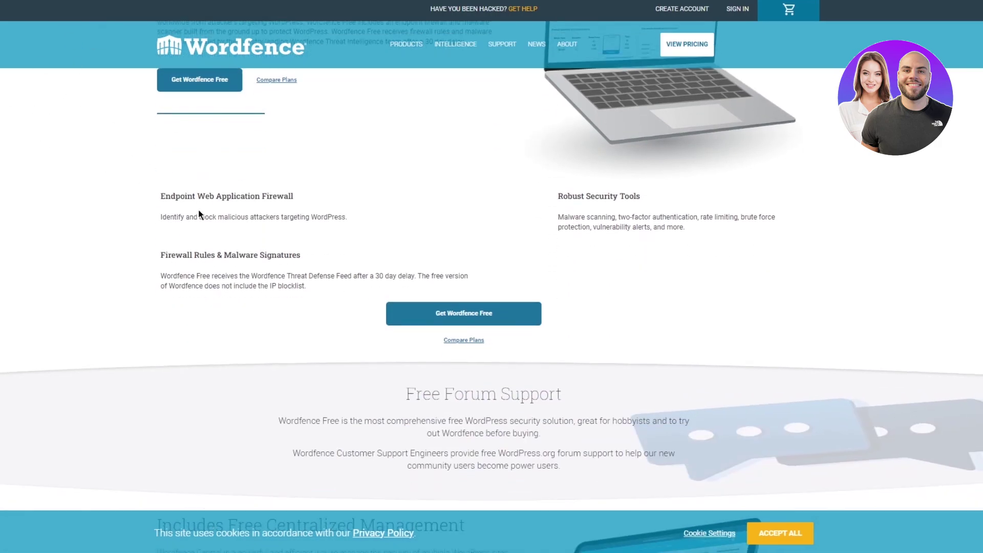
{"action": "scroll", "coordinate": [198, 209], "scroll_direction": "down", "scroll_amount": 3}
{"action": "scroll", "coordinate": [195, 209], "scroll_direction": "up", "scroll_amount": 4}
{"action": "mouse_move", "coordinate": [127, 175]}
{"action": "left_mouse_down"}
{"action": "mouse_move", "coordinate": [297, 235]}
{"action": "mouse_move", "coordinate": [144, 258]}
{"action": "left_mouse_up"}
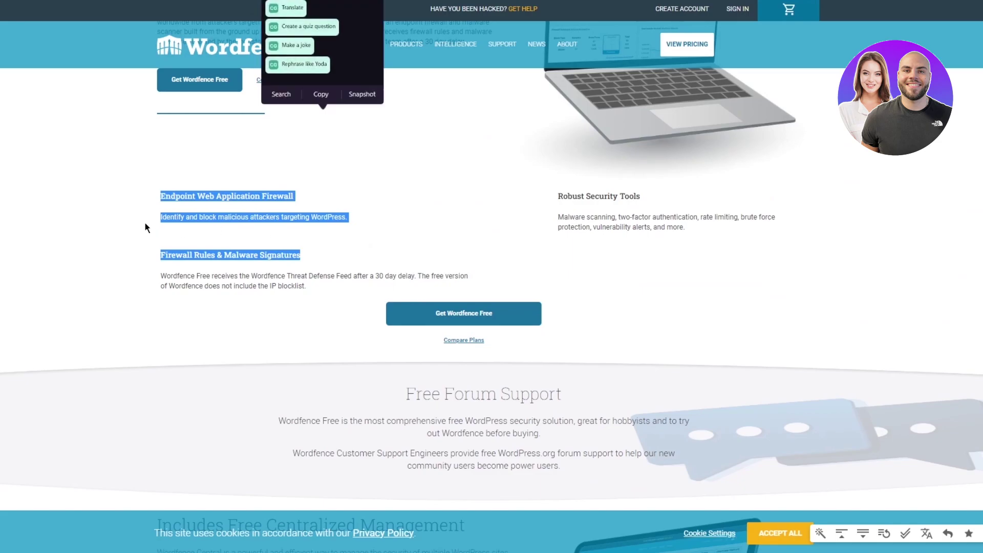
{"action": "left_click", "coordinate": [149, 222]}
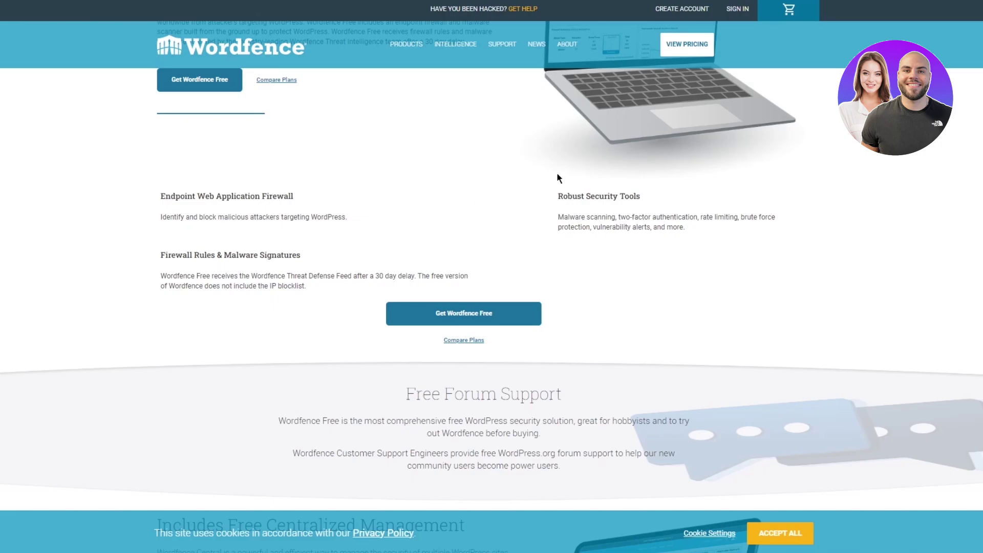
{"action": "left_click_drag", "start_coordinate": [558, 195], "coordinate": [804, 250]}
{"action": "left_click", "coordinate": [547, 231]}
{"action": "left_click_drag", "start_coordinate": [547, 232], "coordinate": [776, 228]}
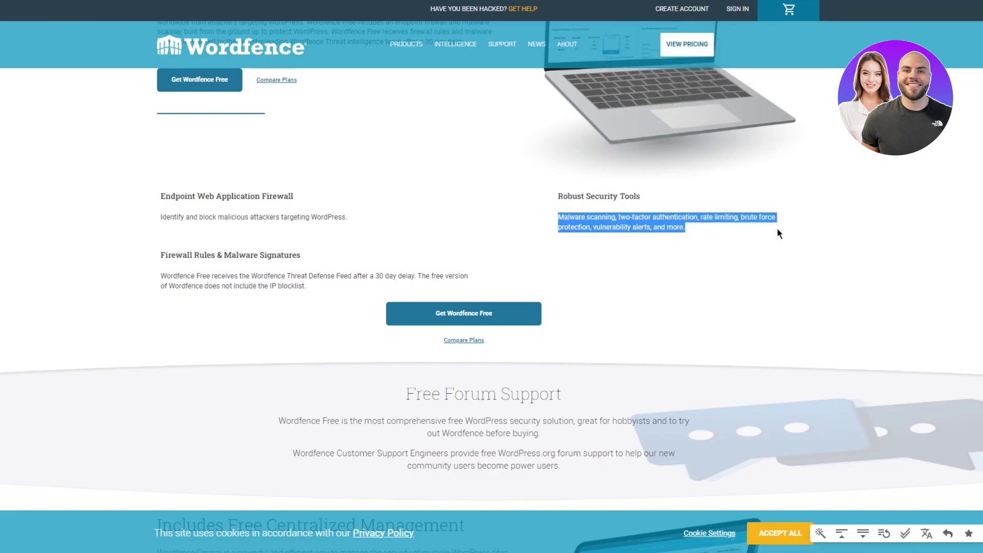
{"action": "left_click", "coordinate": [783, 236]}
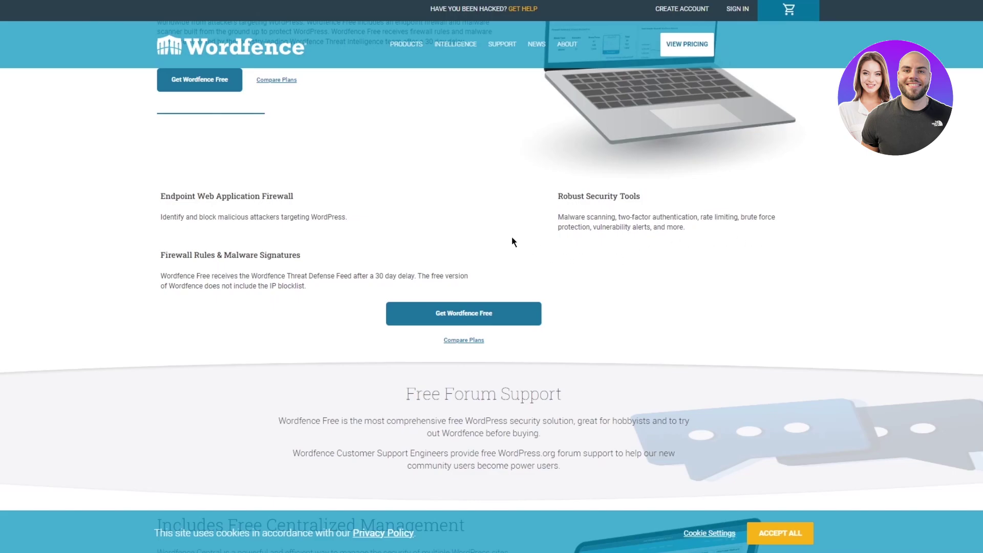
{"action": "left_click_drag", "start_coordinate": [575, 226], "coordinate": [702, 236]}
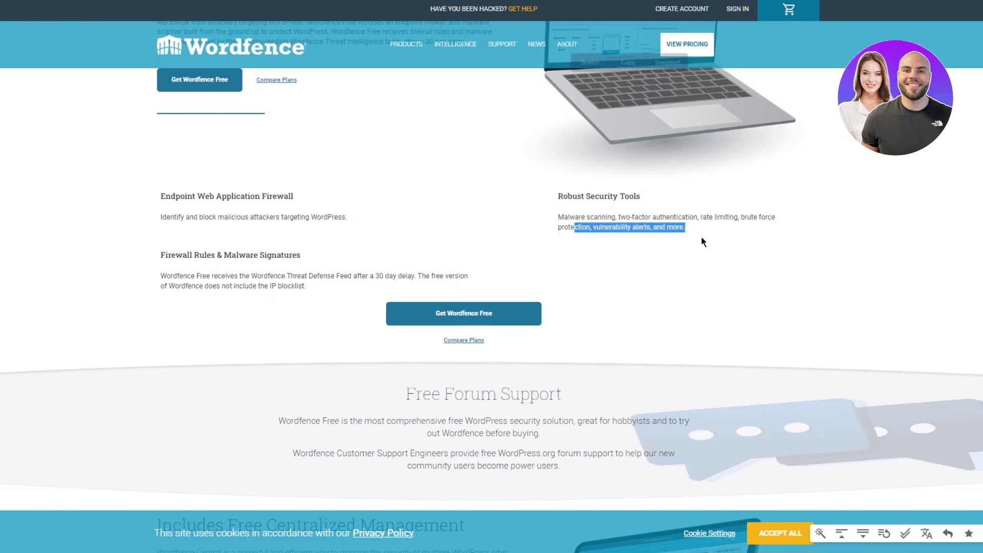
{"action": "left_click", "coordinate": [646, 262]}
{"action": "left_click_drag", "start_coordinate": [132, 255], "coordinate": [295, 278]}
{"action": "left_click", "coordinate": [309, 306]}
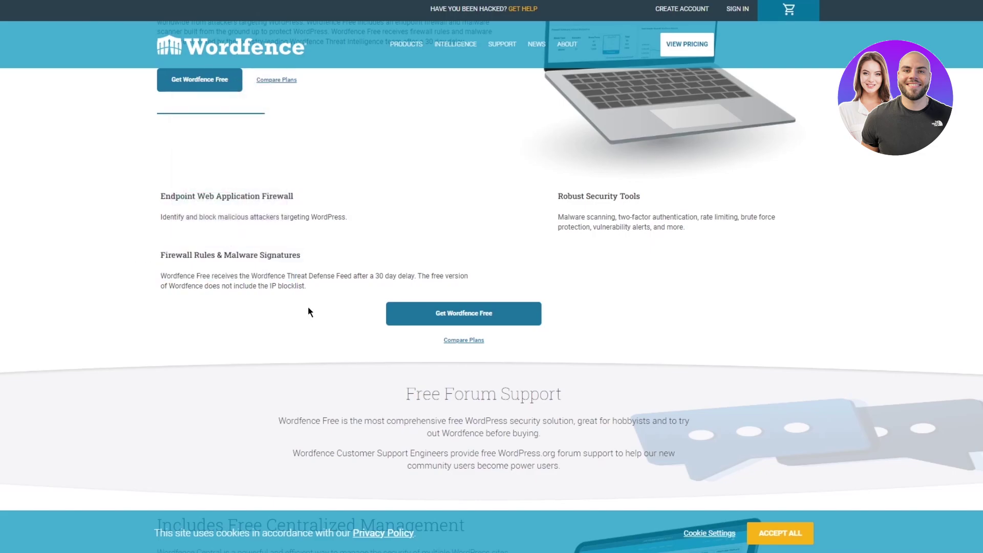
{"action": "left_click_drag", "start_coordinate": [162, 272], "coordinate": [259, 277]}
{"action": "left_click", "coordinate": [285, 302]}
{"action": "left_click_drag", "start_coordinate": [174, 280], "coordinate": [411, 284]}
{"action": "left_click", "coordinate": [323, 305]}
Highlight the Free Forum Support heading and both of its paragraphs.
{"action": "scroll", "coordinate": [315, 298], "scroll_direction": "down", "scroll_amount": 2}
{"action": "left_click_drag", "start_coordinate": [373, 287], "coordinate": [610, 302]}
{"action": "left_click", "coordinate": [751, 349]}
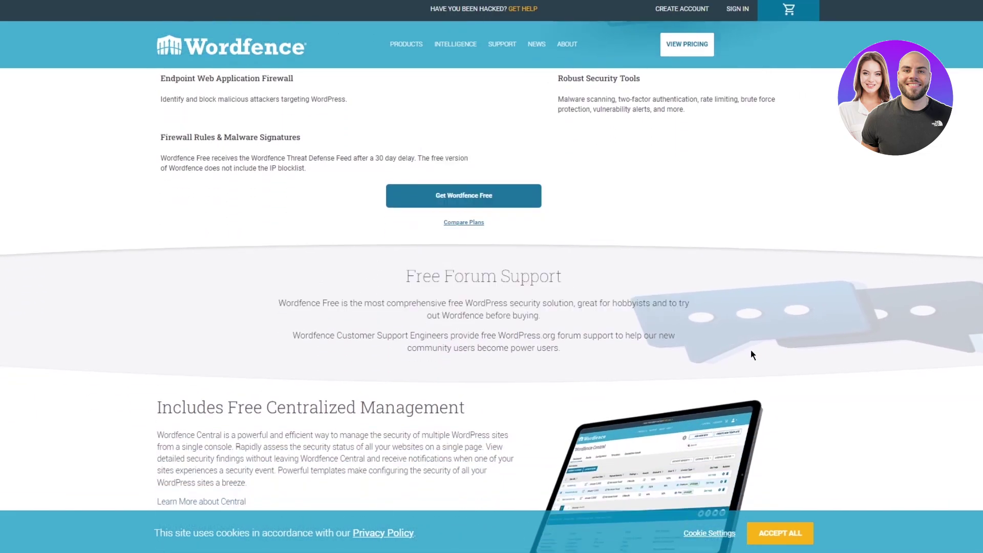
{"action": "left_click_drag", "start_coordinate": [404, 269], "coordinate": [656, 338]}
{"action": "left_click", "coordinate": [378, 314]}
{"action": "left_click_drag", "start_coordinate": [279, 302], "coordinate": [682, 339]}
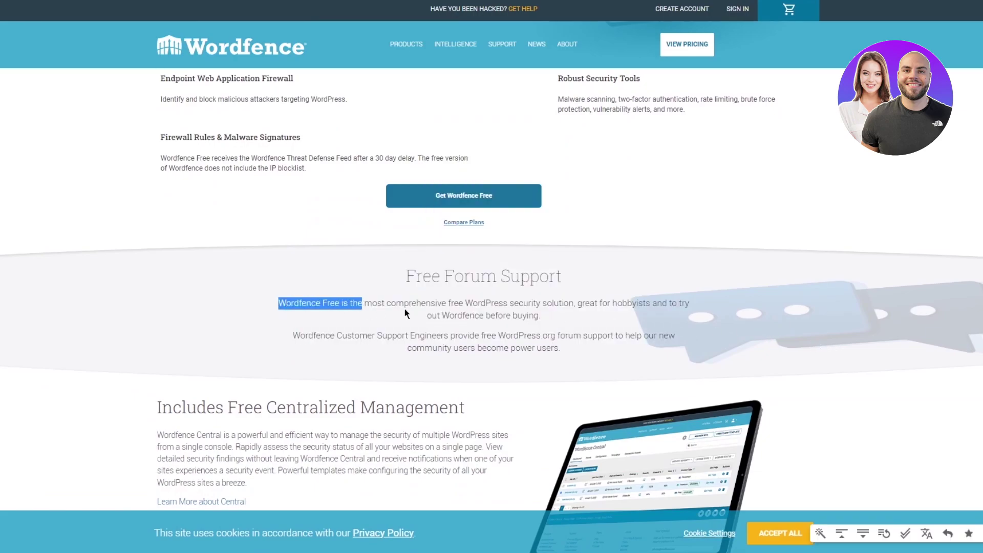
{"action": "left_click", "coordinate": [417, 328]}
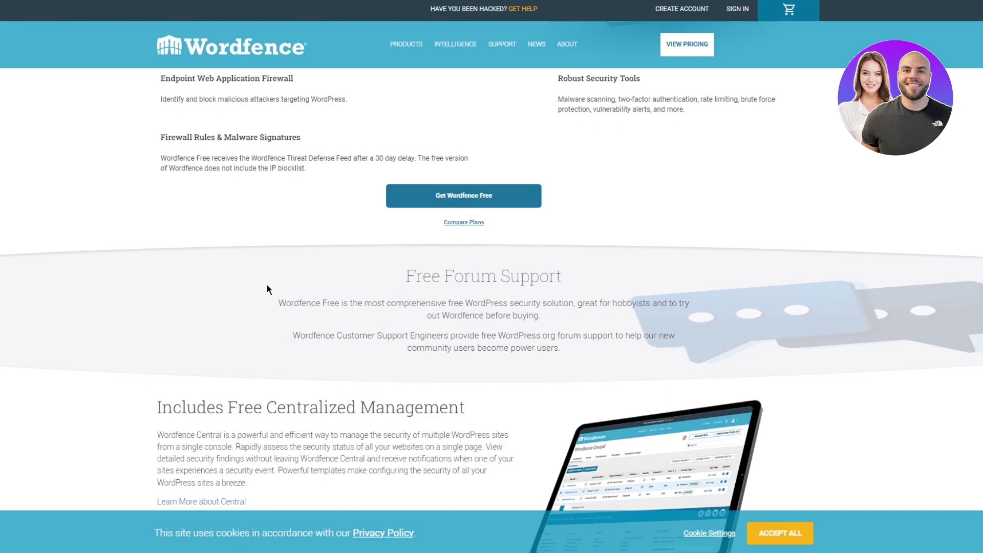
Scroll to the bottom of the page and reopen the Wordfence Free product page.
{"action": "scroll", "coordinate": [267, 289], "scroll_direction": "down", "scroll_amount": 3}
{"action": "scroll", "coordinate": [127, 251], "scroll_direction": "down", "scroll_amount": 1}
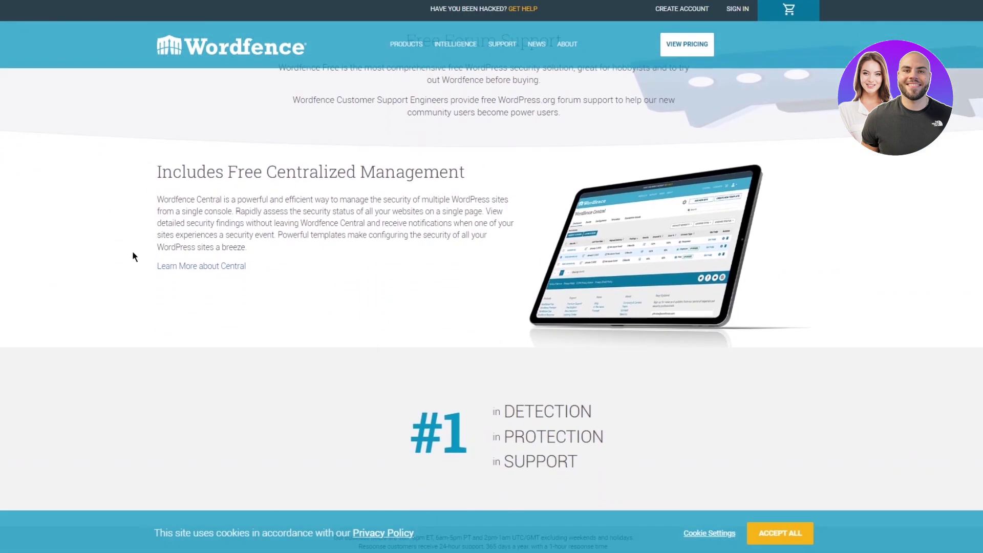
{"action": "scroll", "coordinate": [132, 256], "scroll_direction": "down", "scroll_amount": 5}
{"action": "mouse_move", "coordinate": [406, 44]}
{"action": "left_click", "coordinate": [441, 64]}
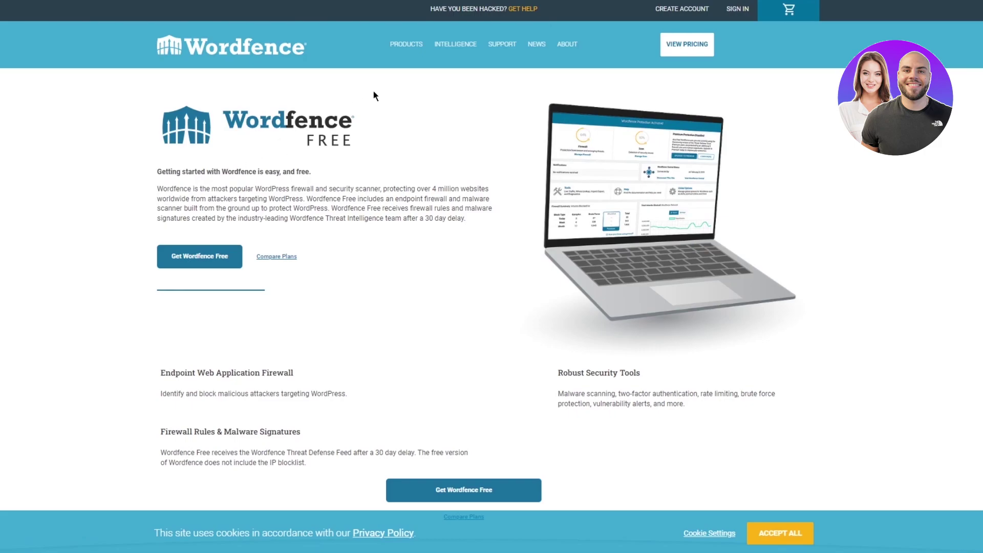
{"action": "mouse_move", "coordinate": [456, 44]}
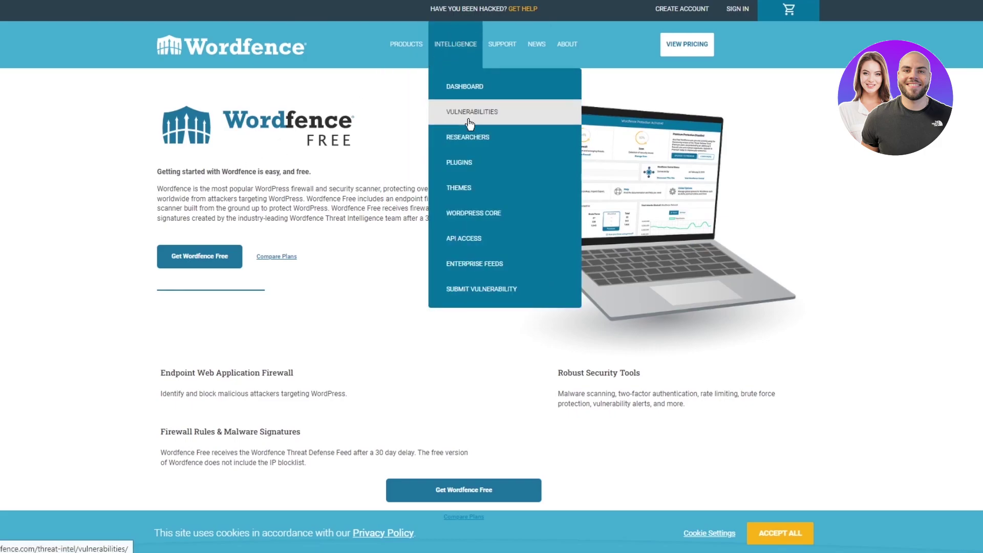
{"action": "left_click", "coordinate": [461, 90]}
{"action": "scroll", "coordinate": [190, 164], "scroll_direction": "down", "scroll_amount": 2}
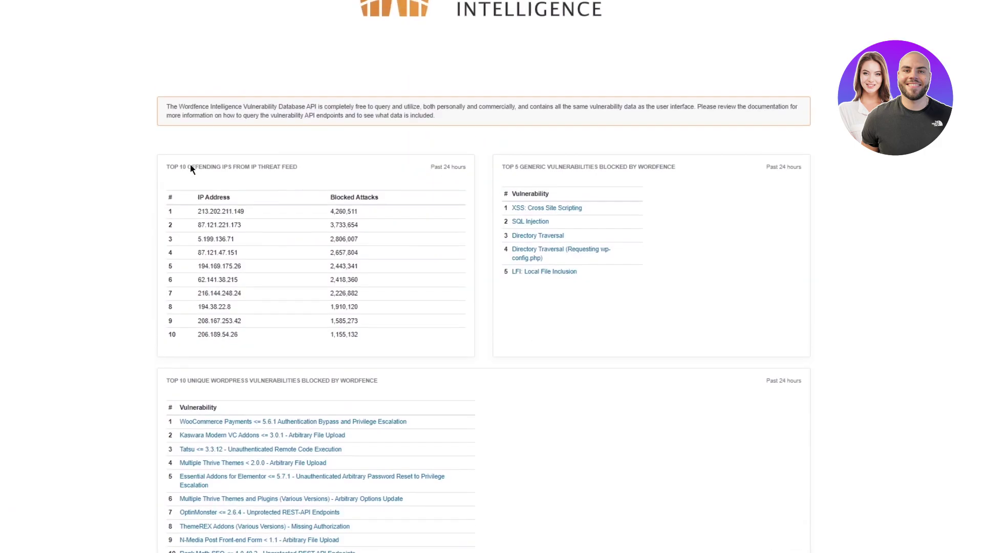
{"action": "scroll", "coordinate": [189, 167], "scroll_direction": "down", "scroll_amount": 5}
{"action": "scroll", "coordinate": [189, 169], "scroll_direction": "up", "scroll_amount": 5}
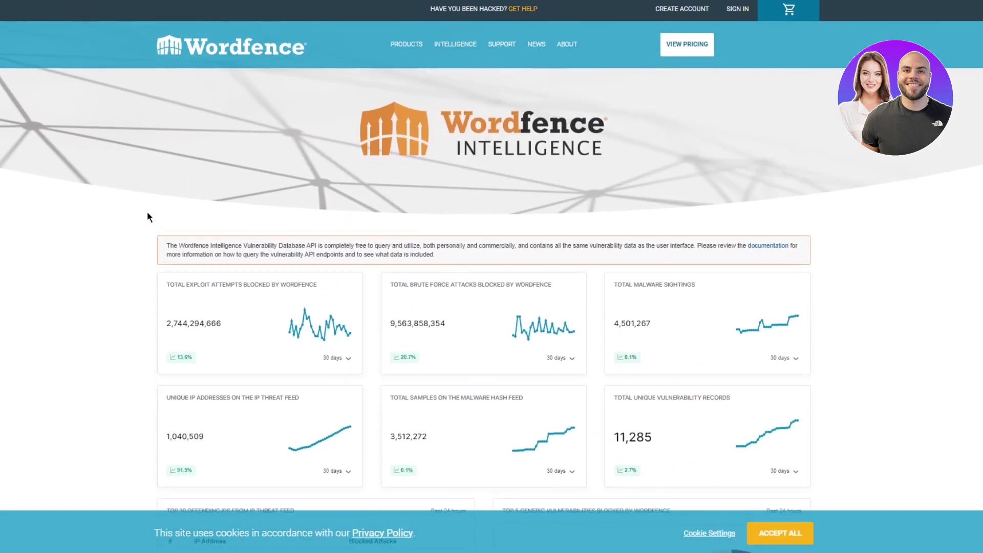
{"action": "scroll", "coordinate": [149, 215], "scroll_direction": "down", "scroll_amount": 2}
{"action": "left_click_drag", "start_coordinate": [165, 192], "coordinate": [322, 192]}
{"action": "left_click", "coordinate": [148, 223]}
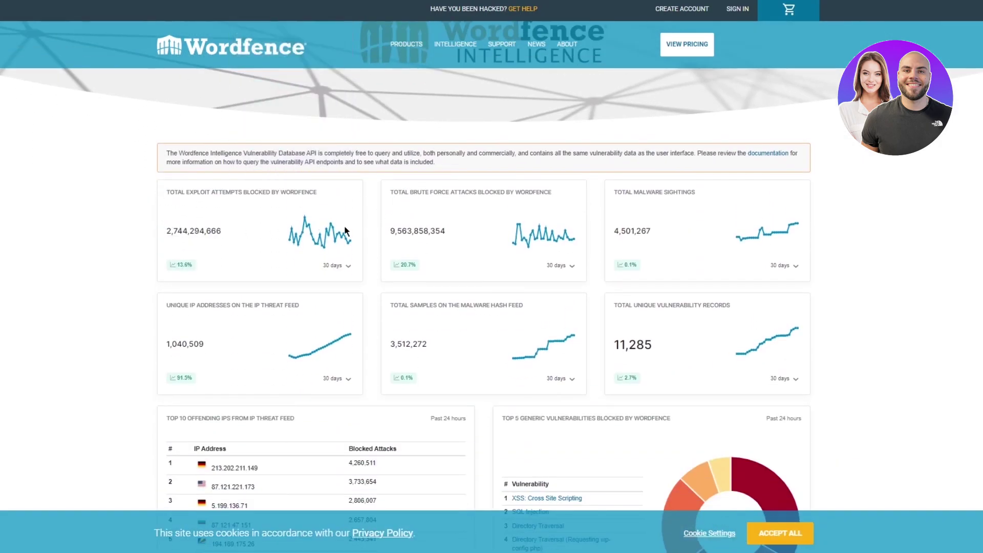
{"action": "left_click_drag", "start_coordinate": [409, 192], "coordinate": [802, 219]}
{"action": "left_click", "coordinate": [843, 234]}
{"action": "left_click_drag", "start_coordinate": [369, 307], "coordinate": [430, 346]}
{"action": "left_click", "coordinate": [840, 324]}
{"action": "scroll", "coordinate": [147, 279], "scroll_direction": "down", "scroll_amount": 7}
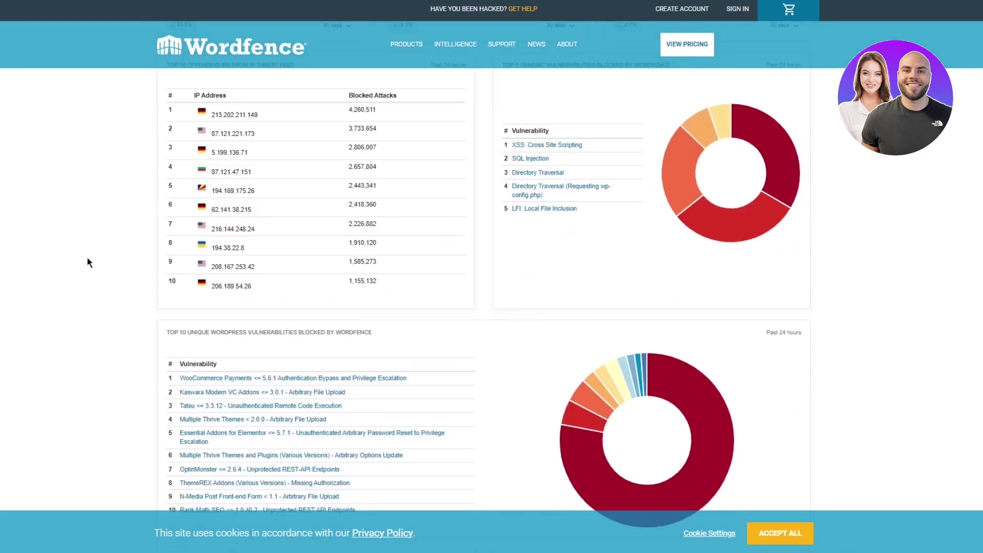
{"action": "scroll", "coordinate": [88, 263], "scroll_direction": "up", "scroll_amount": 5}
{"action": "scroll", "coordinate": [88, 263], "scroll_direction": "down", "scroll_amount": 8}
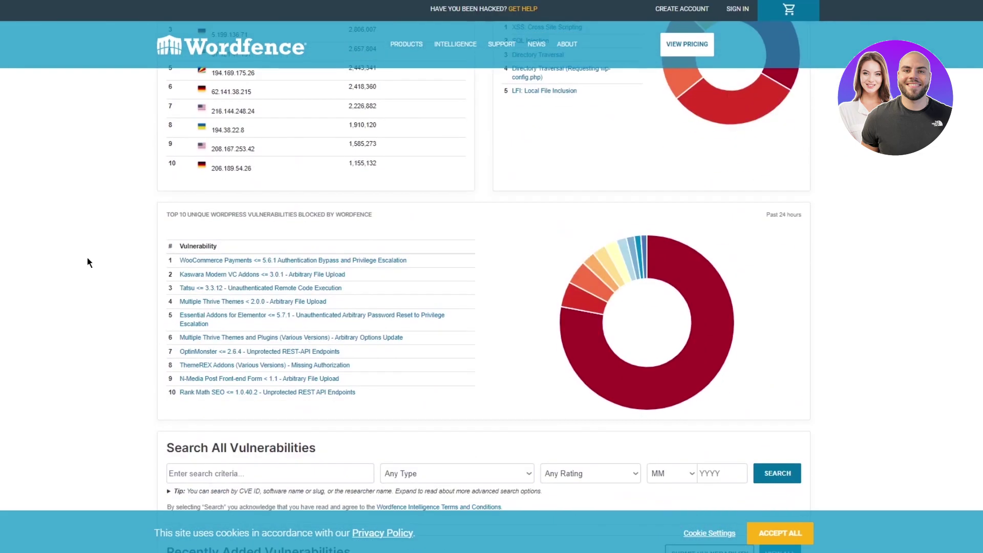
{"action": "scroll", "coordinate": [88, 263], "scroll_direction": "down", "scroll_amount": 10}
{"action": "scroll", "coordinate": [88, 262], "scroll_direction": "down", "scroll_amount": 8}
{"action": "scroll", "coordinate": [88, 263], "scroll_direction": "down", "scroll_amount": 2}
{"action": "scroll", "coordinate": [88, 263], "scroll_direction": "up", "scroll_amount": 10}
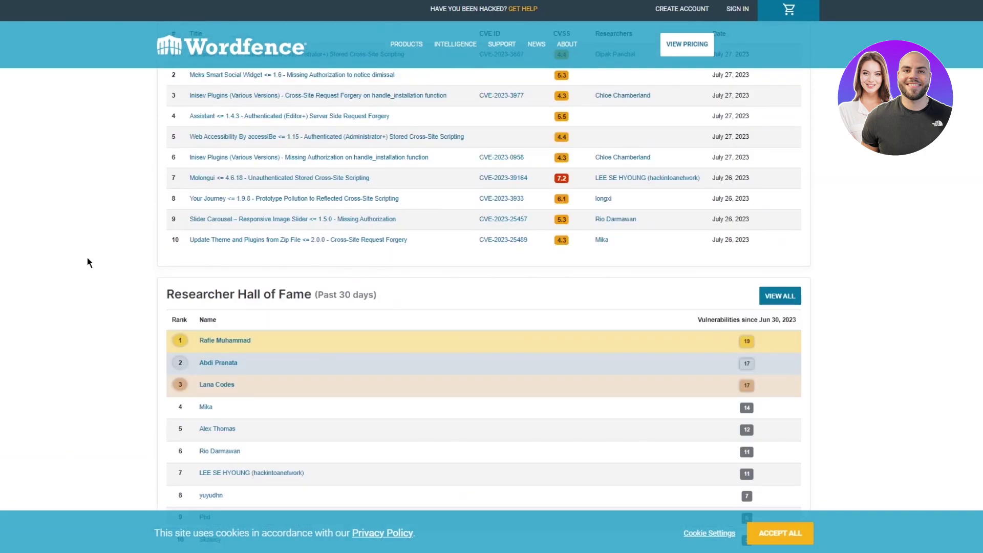
{"action": "scroll", "coordinate": [88, 263], "scroll_direction": "up", "scroll_amount": 10}
{"action": "scroll", "coordinate": [88, 263], "scroll_direction": "up", "scroll_amount": 6}
{"action": "scroll", "coordinate": [88, 263], "scroll_direction": "up", "scroll_amount": 5}
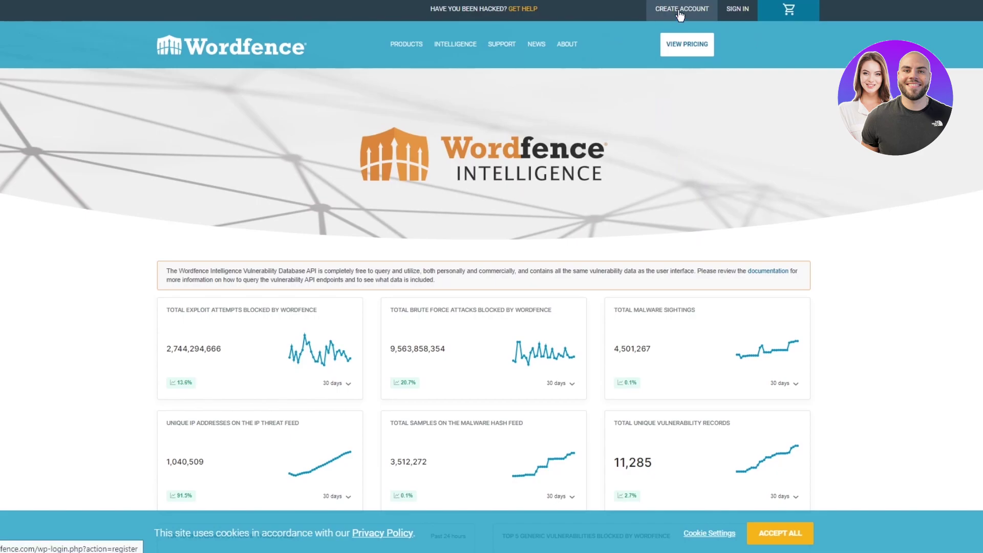
Open the Wordfence pricing page comparing Free, Premium, Care and Response plans.
{"action": "left_click", "coordinate": [692, 54]}
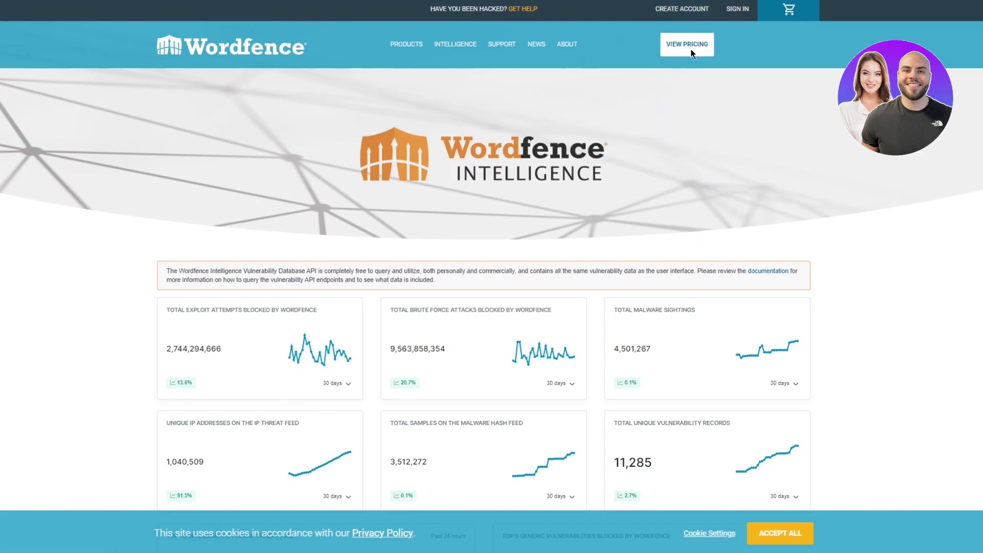
{"action": "scroll", "coordinate": [163, 216], "scroll_direction": "down", "scroll_amount": 8}
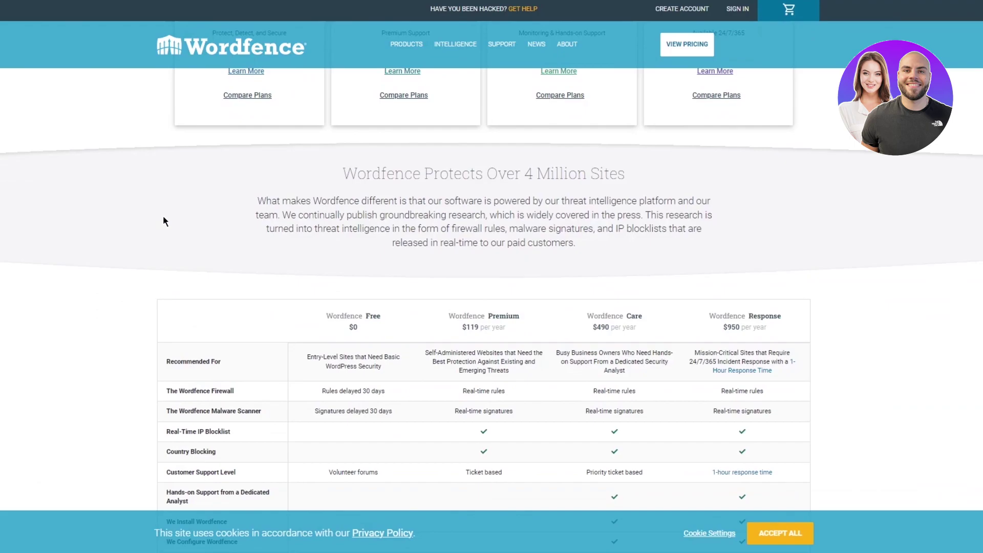
{"action": "scroll", "coordinate": [163, 216], "scroll_direction": "down", "scroll_amount": 7}
{"action": "scroll", "coordinate": [162, 217], "scroll_direction": "up", "scroll_amount": 8}
{"action": "scroll", "coordinate": [163, 216], "scroll_direction": "up", "scroll_amount": 7}
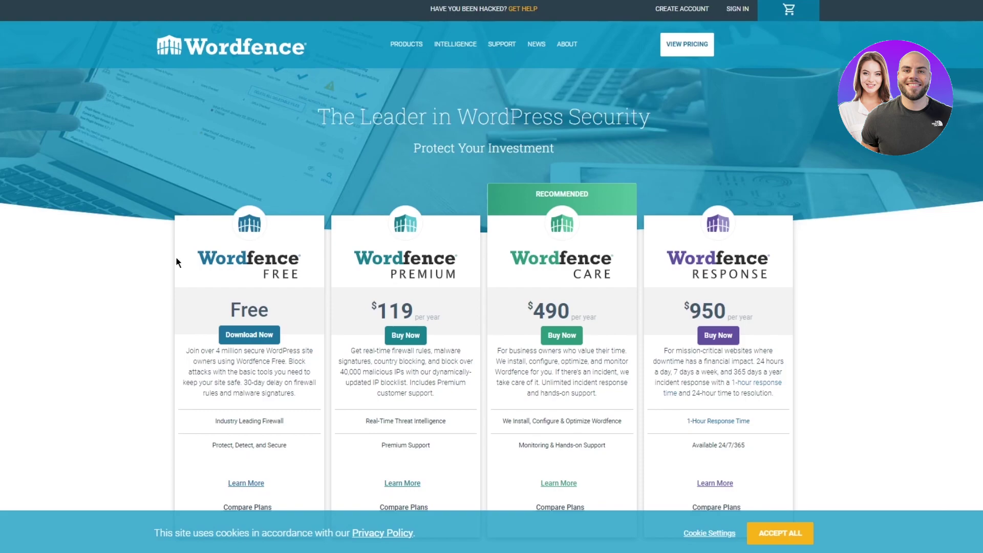
Scroll through the plan comparison table and FAQ, then back up.
{"action": "scroll", "coordinate": [403, 240], "scroll_direction": "down", "scroll_amount": 7}
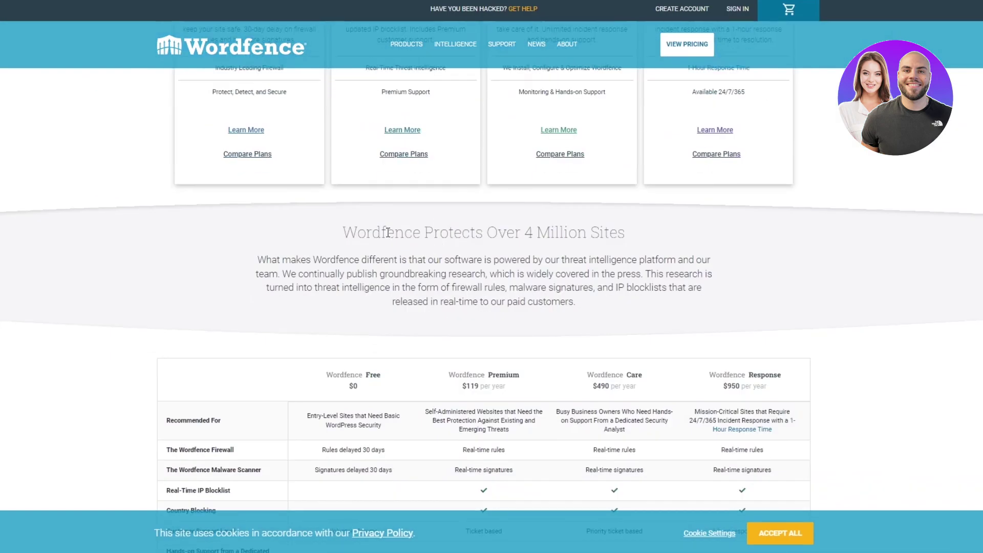
{"action": "scroll", "coordinate": [246, 229], "scroll_direction": "down", "scroll_amount": 10}
{"action": "scroll", "coordinate": [130, 204], "scroll_direction": "down", "scroll_amount": 8}
{"action": "scroll", "coordinate": [155, 210], "scroll_direction": "down", "scroll_amount": 4}
{"action": "scroll", "coordinate": [155, 210], "scroll_direction": "up", "scroll_amount": 5}
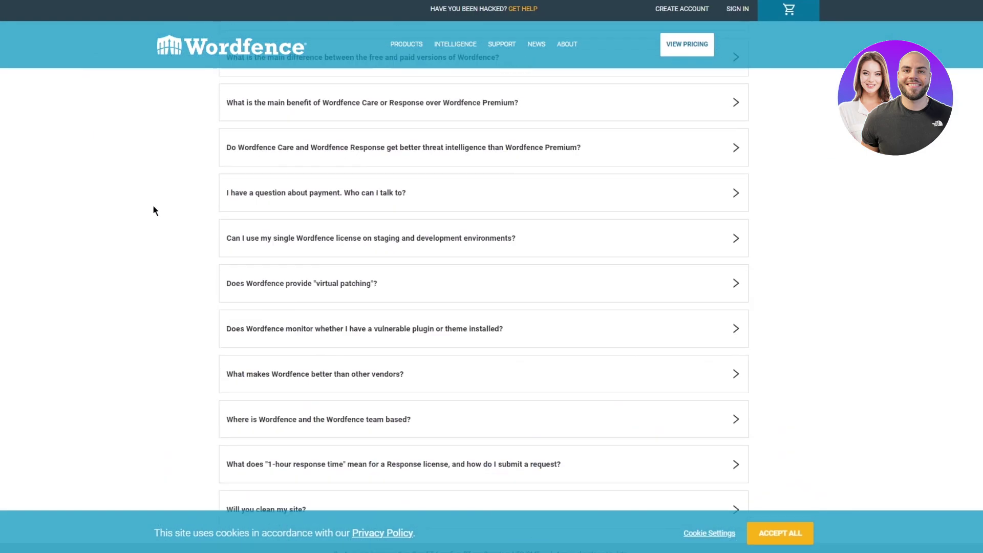
{"action": "scroll", "coordinate": [155, 210], "scroll_direction": "up", "scroll_amount": 10}
{"action": "scroll", "coordinate": [155, 210], "scroll_direction": "up", "scroll_amount": 12}
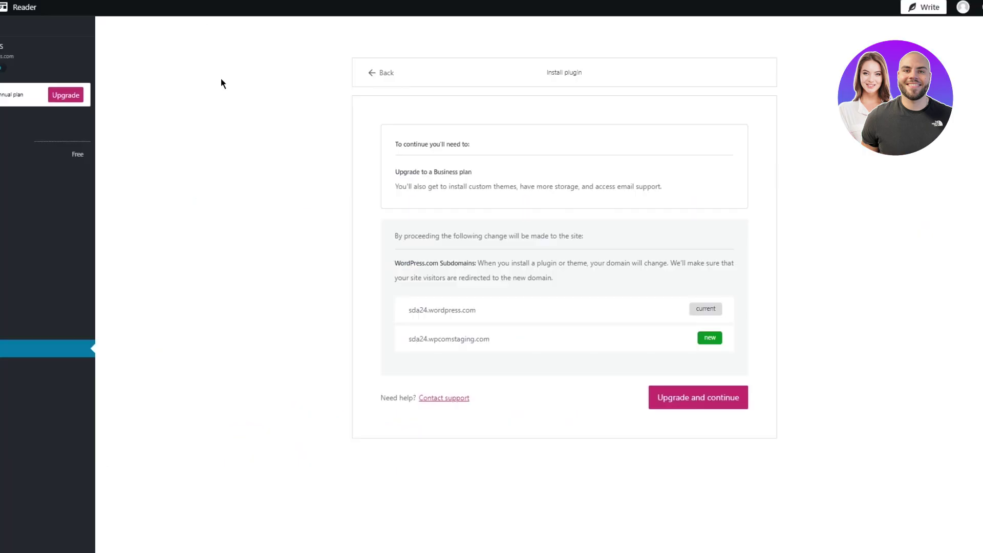